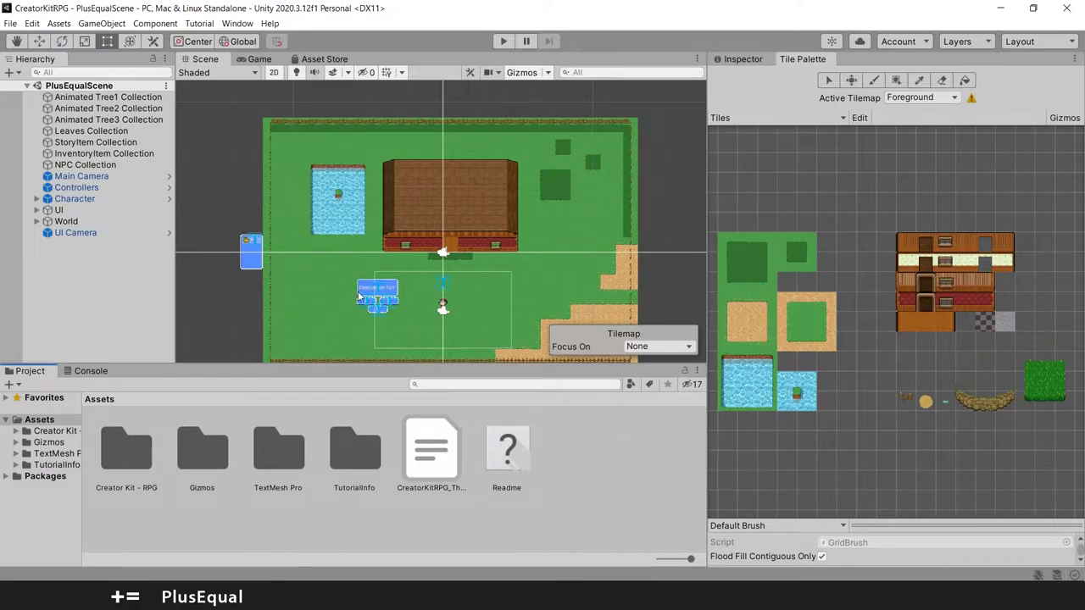
Set the HouseRoof sprite's Order in Layer to 1000.
{"action": "left_click", "coordinate": [462, 202]}
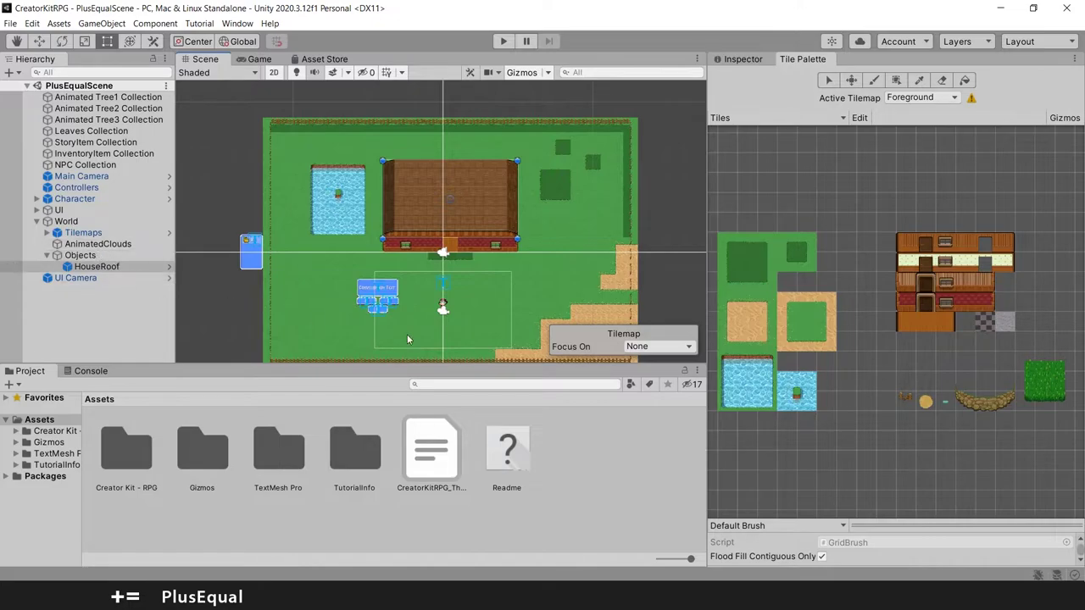
{"action": "left_click", "coordinate": [740, 60]}
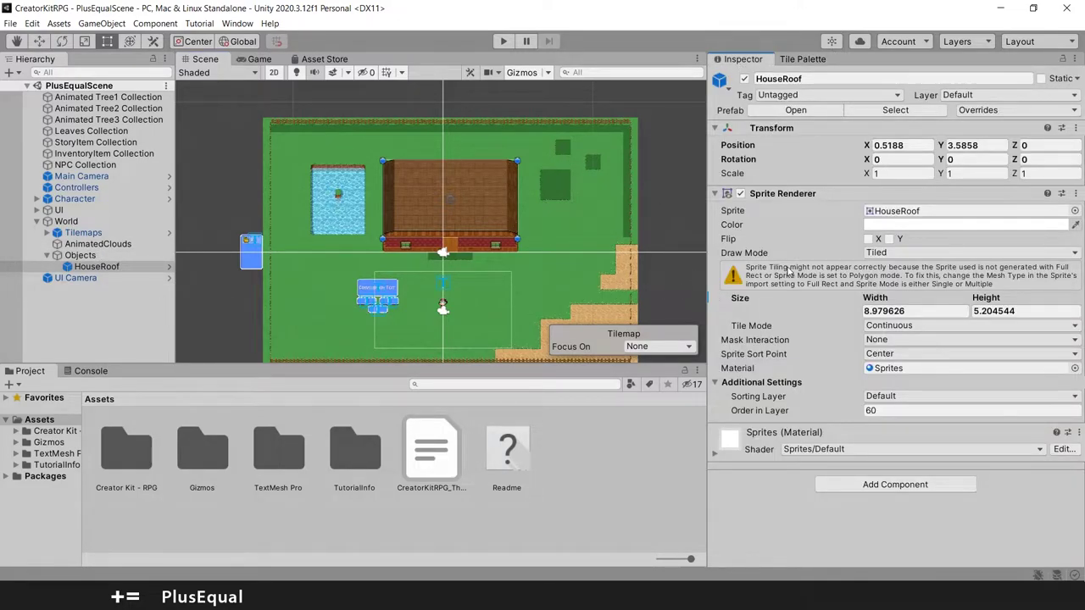
{"action": "left_click", "coordinate": [873, 411]}
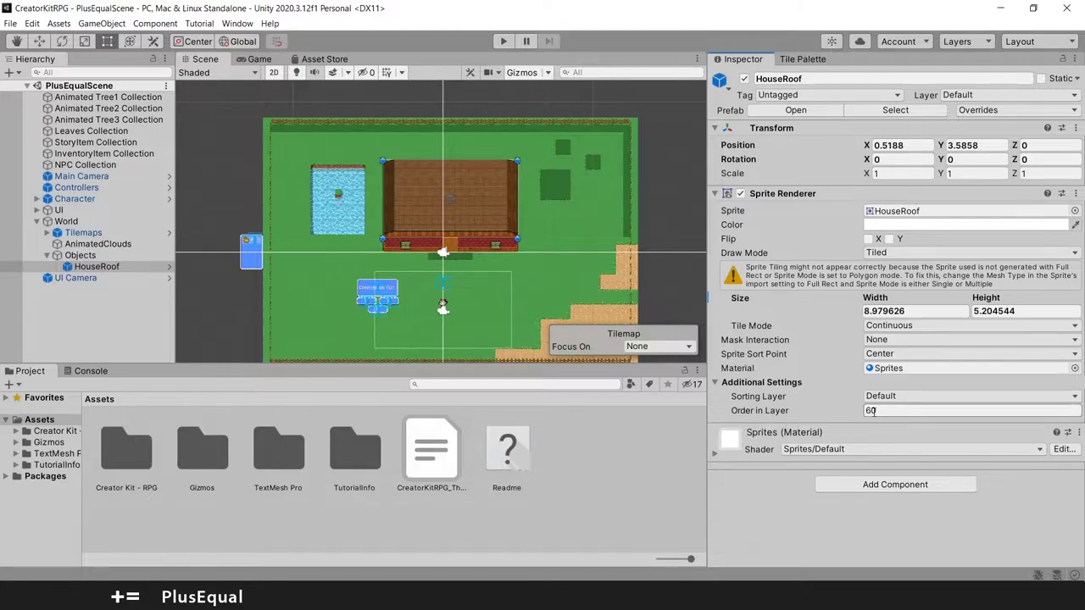
{"action": "left_click", "coordinate": [892, 411]}
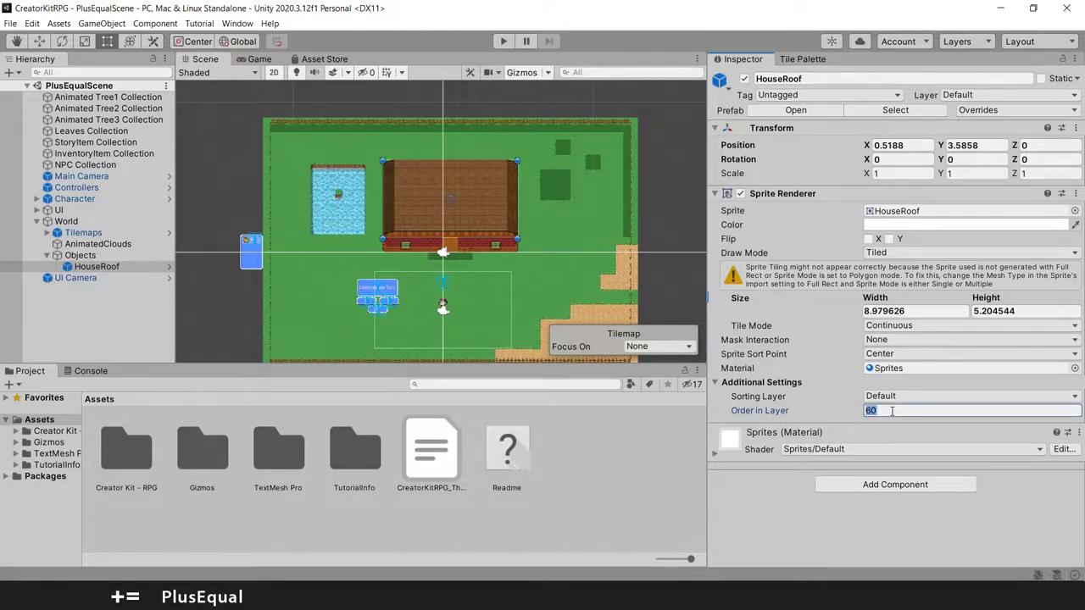
{"action": "type", "text": "1000"}
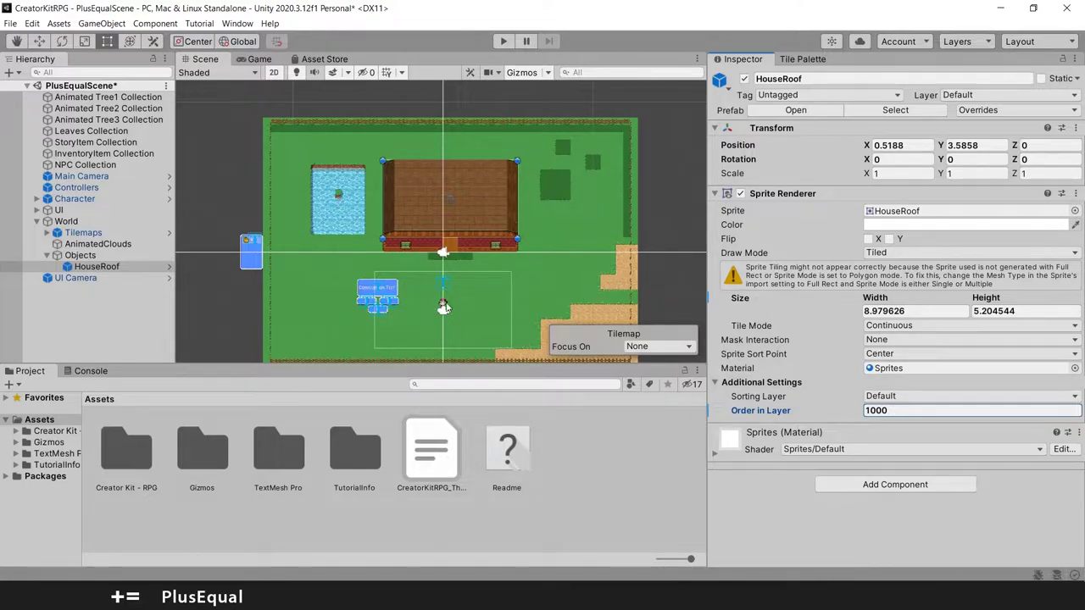
{"action": "left_click", "coordinate": [873, 469]}
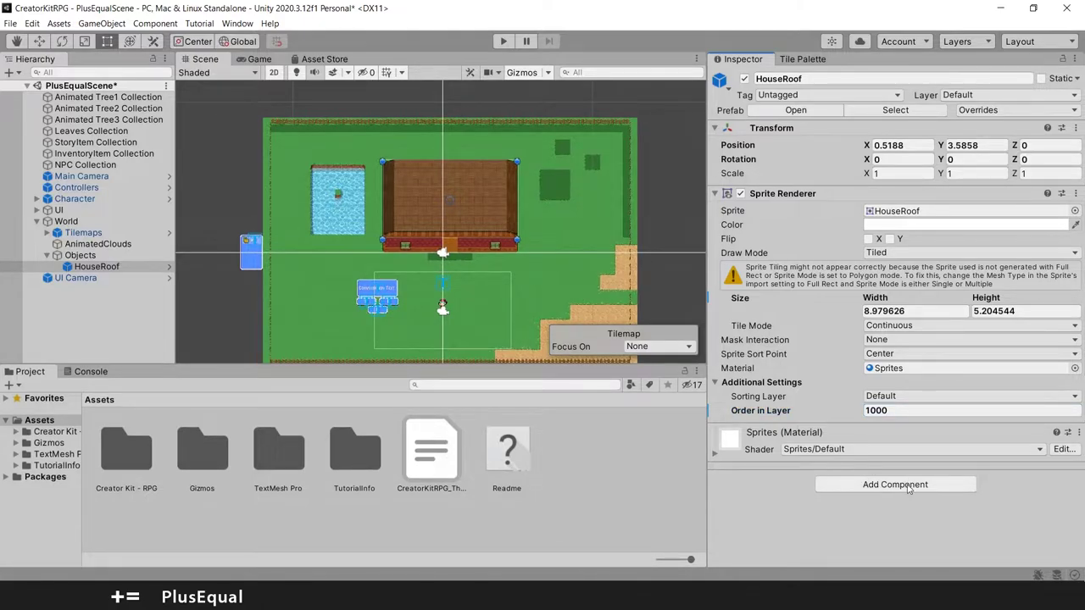
Add a Box Collider 2D component to HouseRoof and enable Is Trigger on it.
{"action": "left_click", "coordinate": [905, 487]}
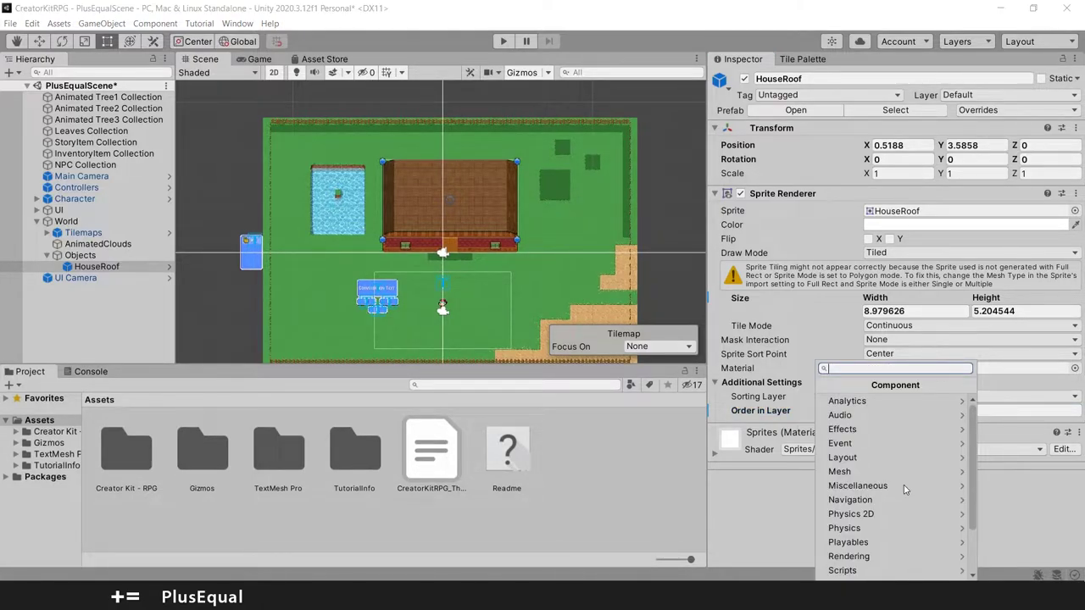
{"action": "type", "text": "colli"}
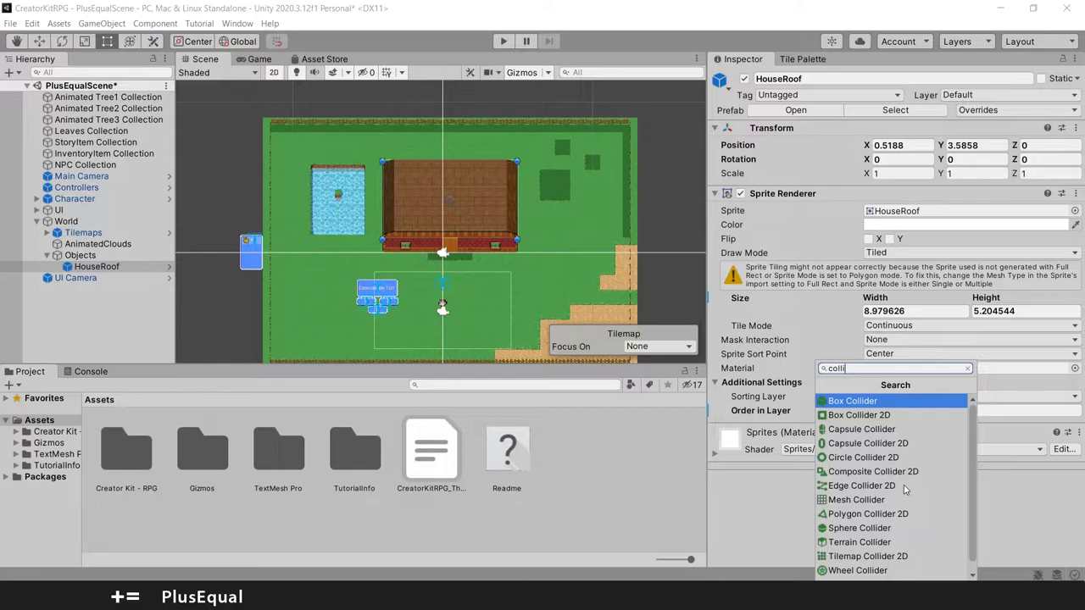
{"action": "left_click", "coordinate": [871, 421]}
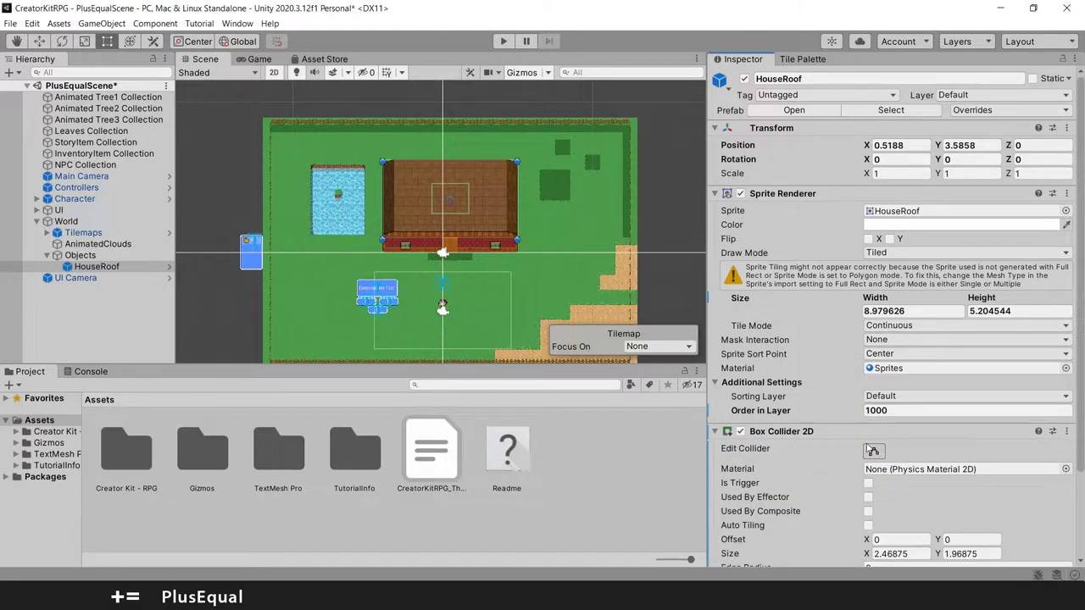
{"action": "scroll", "coordinate": [814, 488], "scroll_direction": "down", "scroll_amount": 3}
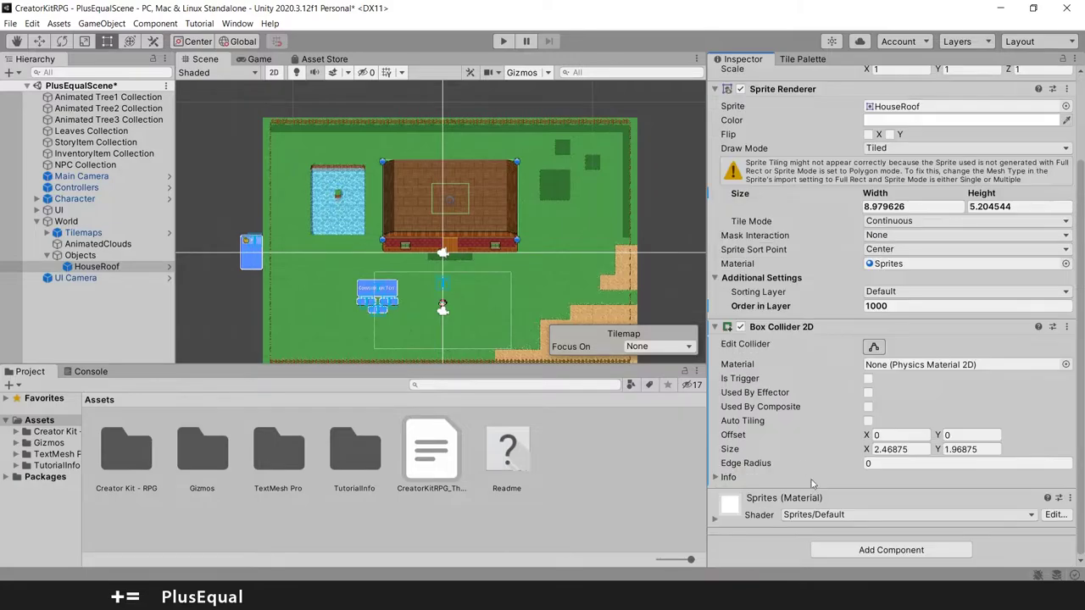
{"action": "left_click", "coordinate": [868, 379]}
Resize the HouseRoof collider's bounds to cover the whole roof, about 8.93 by 4.94 units.
{"action": "left_click", "coordinate": [873, 346]}
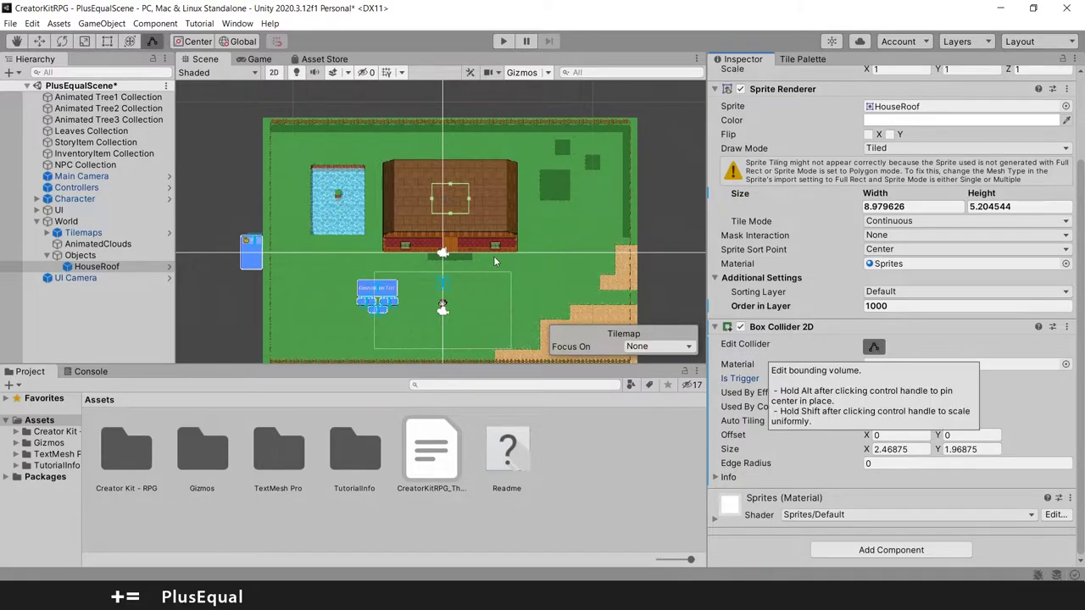
{"action": "left_click_drag", "start_coordinate": [476, 202], "coordinate": [483, 239]}
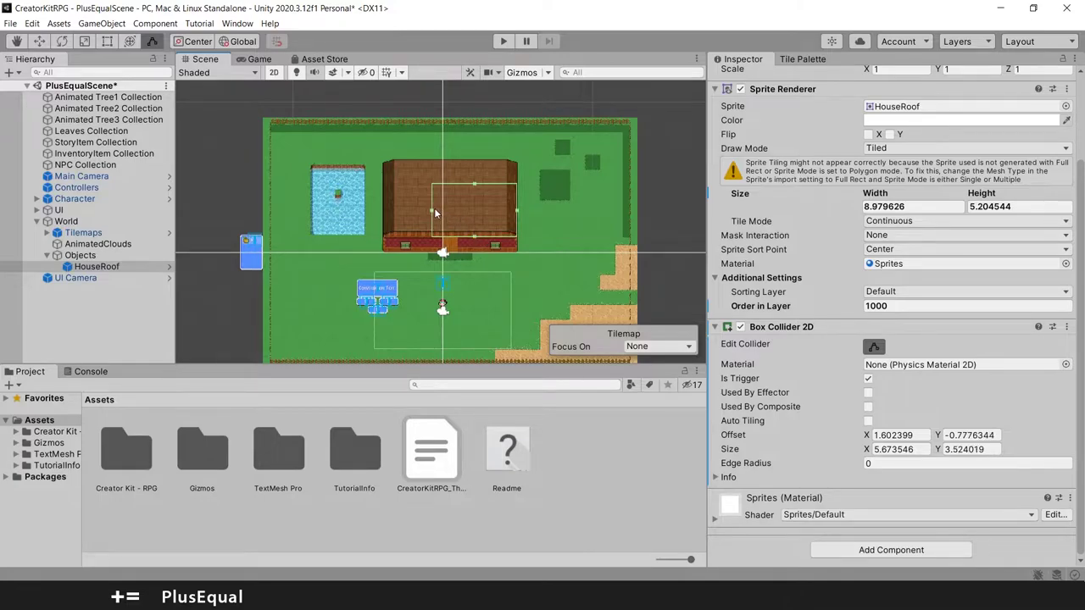
{"action": "left_click_drag", "start_coordinate": [433, 210], "coordinate": [384, 224]}
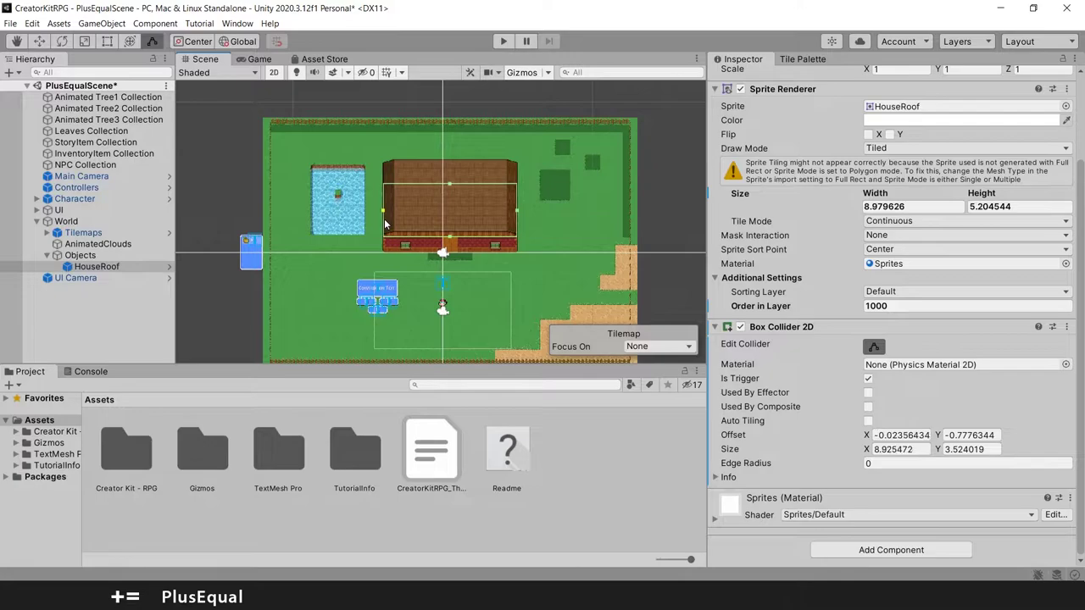
{"action": "left_click_drag", "start_coordinate": [450, 183], "coordinate": [451, 161]}
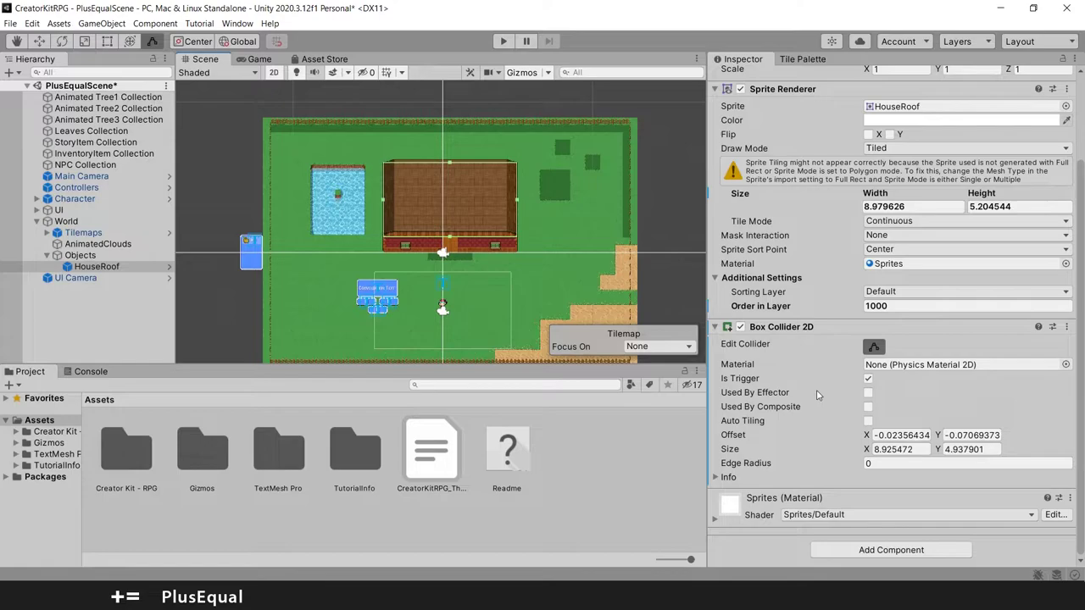
{"action": "left_click", "coordinate": [875, 348]}
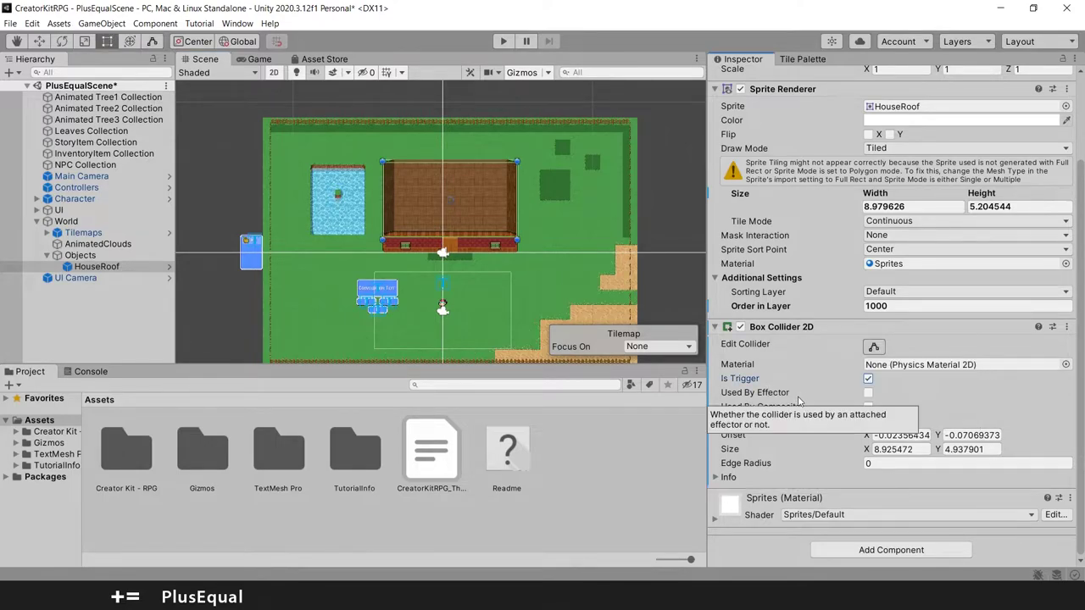
Add the Fading Sprite script to HouseRoof and save the scene.
{"action": "left_click", "coordinate": [850, 550]}
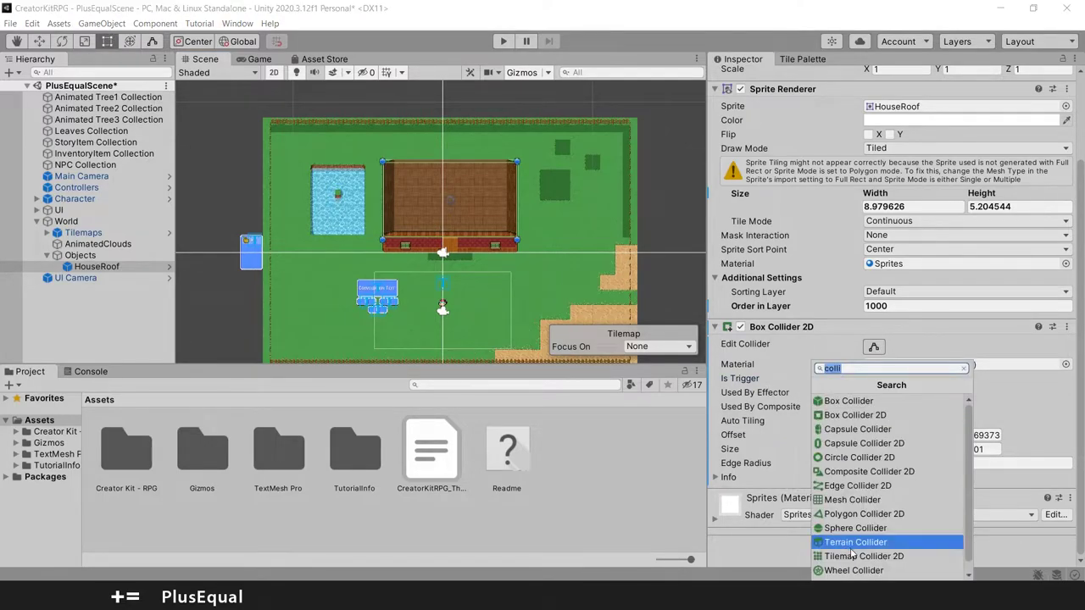
{"action": "type", "text": "fad"}
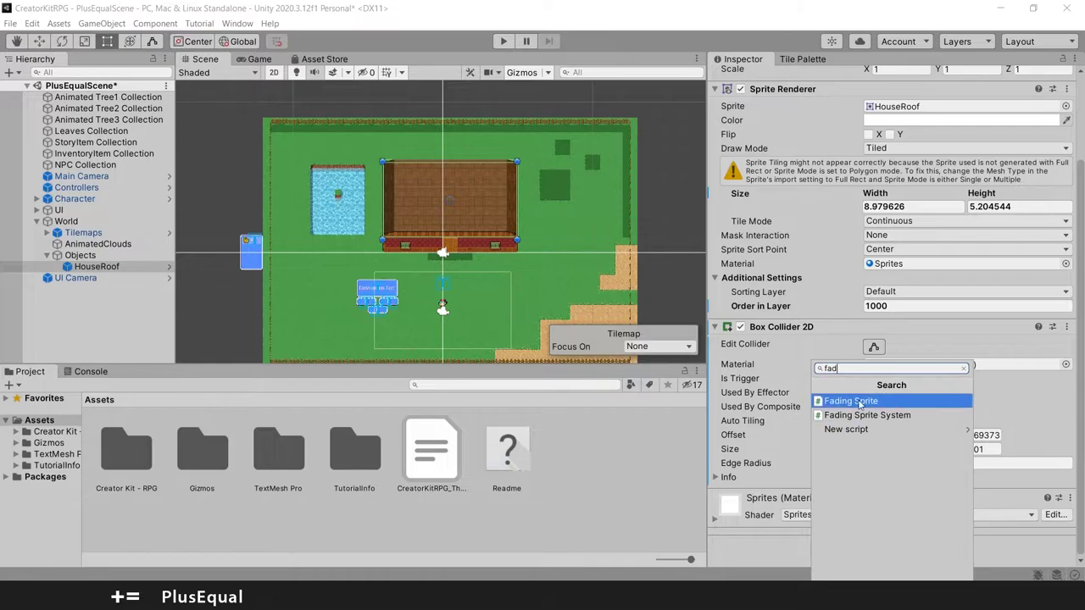
{"action": "left_click", "coordinate": [852, 401]}
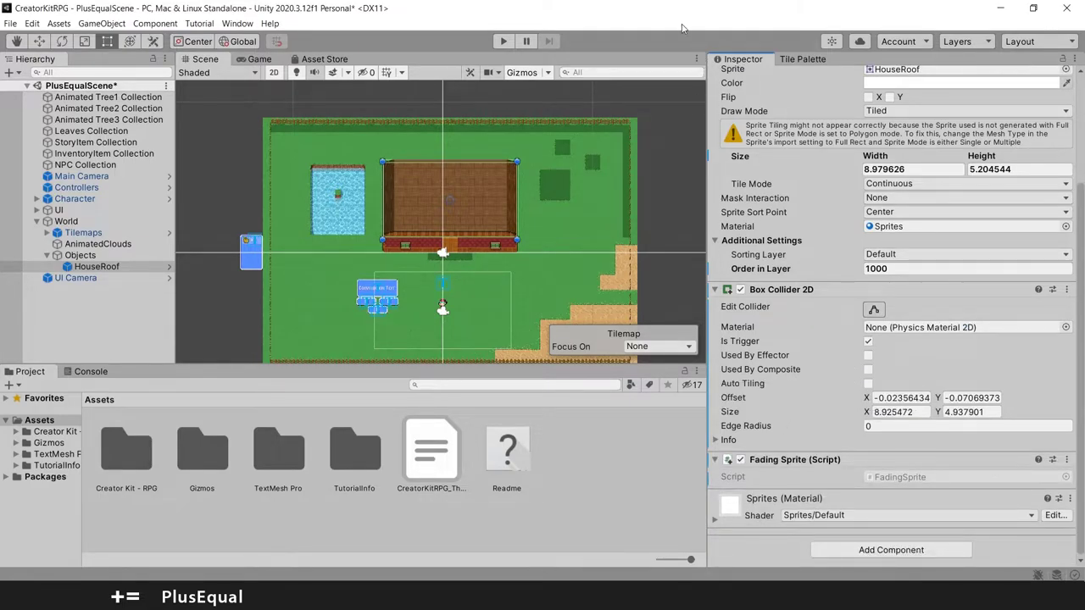
{"action": "key", "text": "ctrl+s"}
Run the game and walk the character through the front doorway into the house to test the roof fading.
{"action": "left_click", "coordinate": [504, 42]}
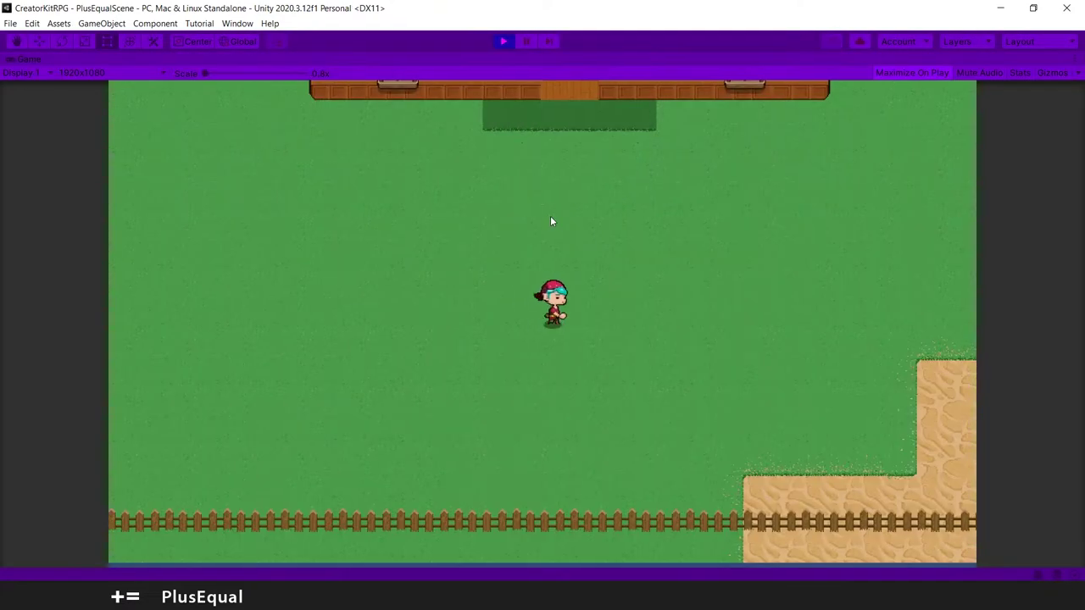
{"action": "key", "text": "Up"}
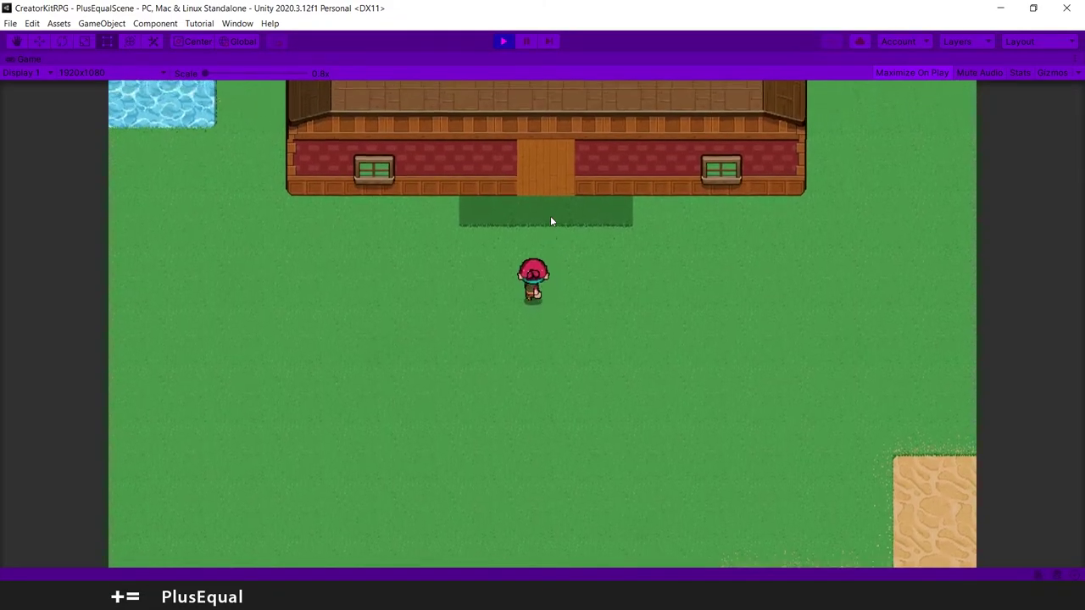
{"action": "key", "text": "Up"}
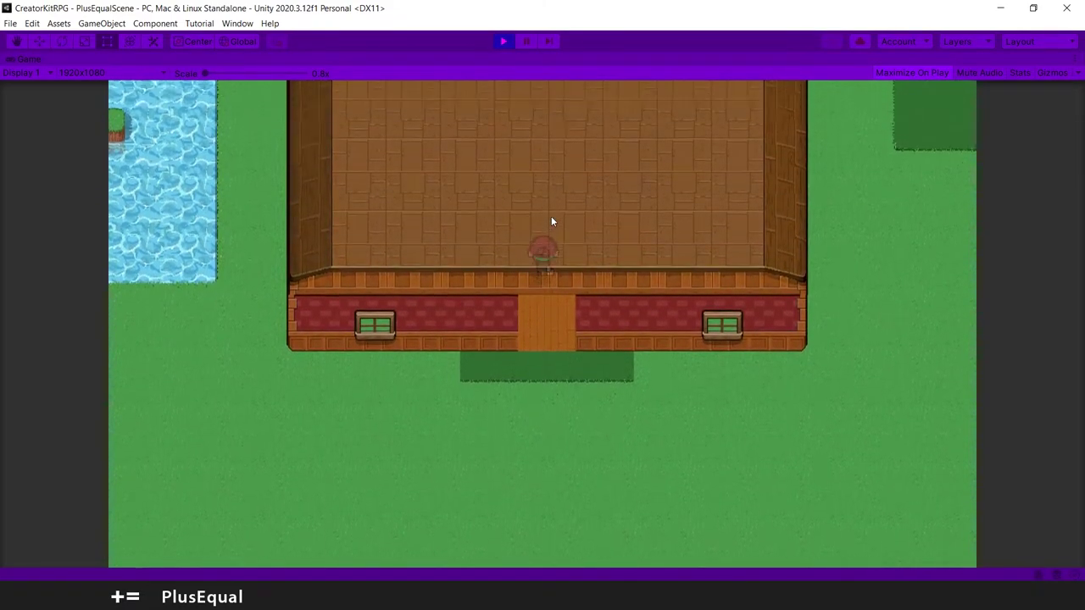
{"action": "key", "text": "Up"}
{"action": "key", "text": "Right"}
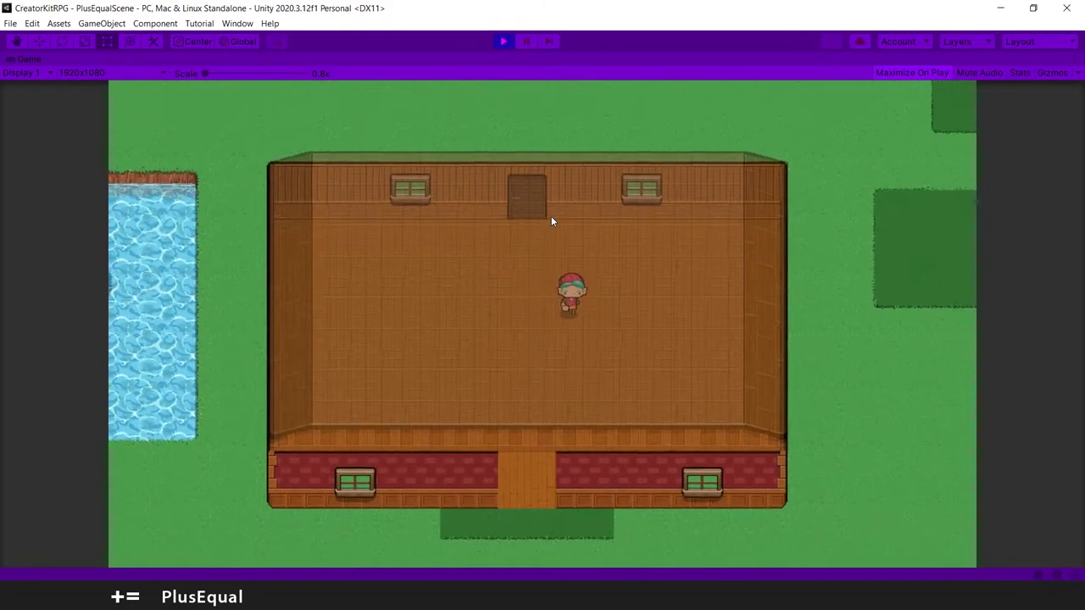
Walk the character around the house interior and back outside through the doorway, ending the playtest.
{"action": "key", "text": "Down"}
{"action": "key", "text": "Left"}
{"action": "key", "text": "Down"}
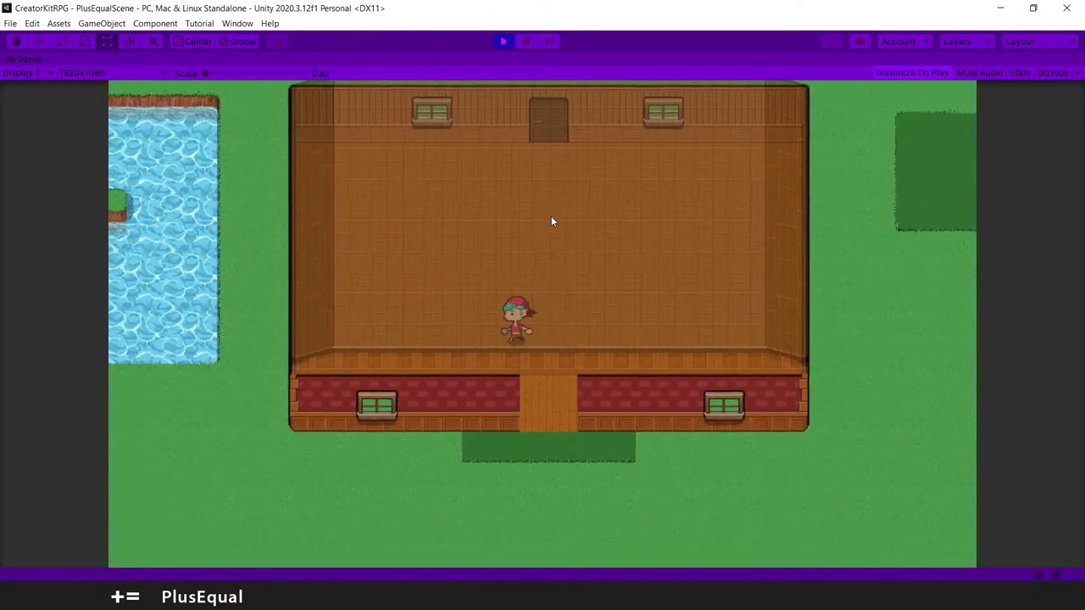
{"action": "key", "text": "Left"}
{"action": "key", "text": "Up"}
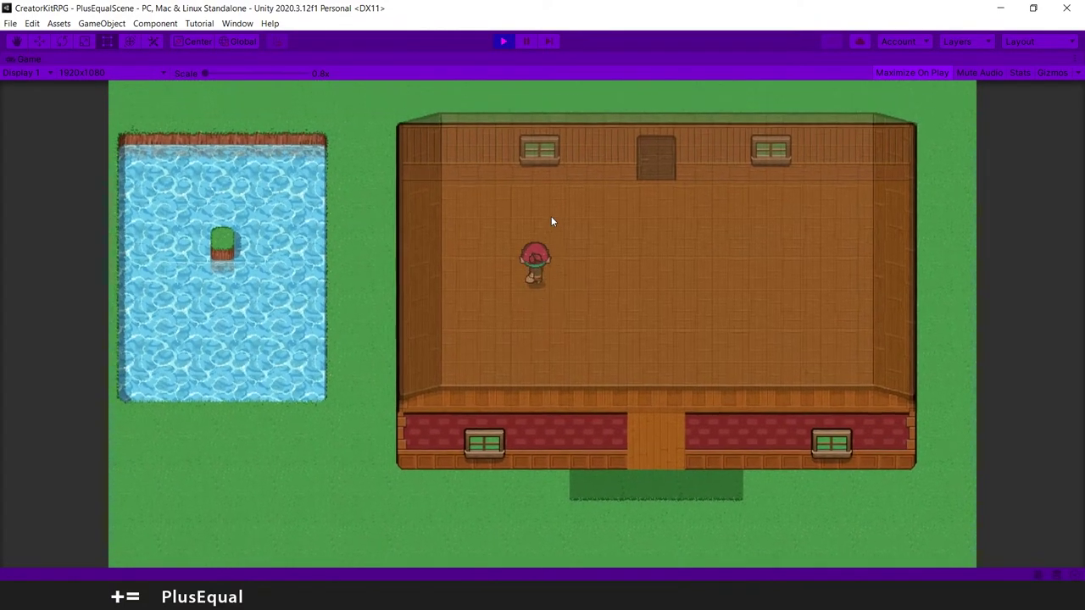
{"action": "key", "text": "Right"}
{"action": "key", "text": "Down"}
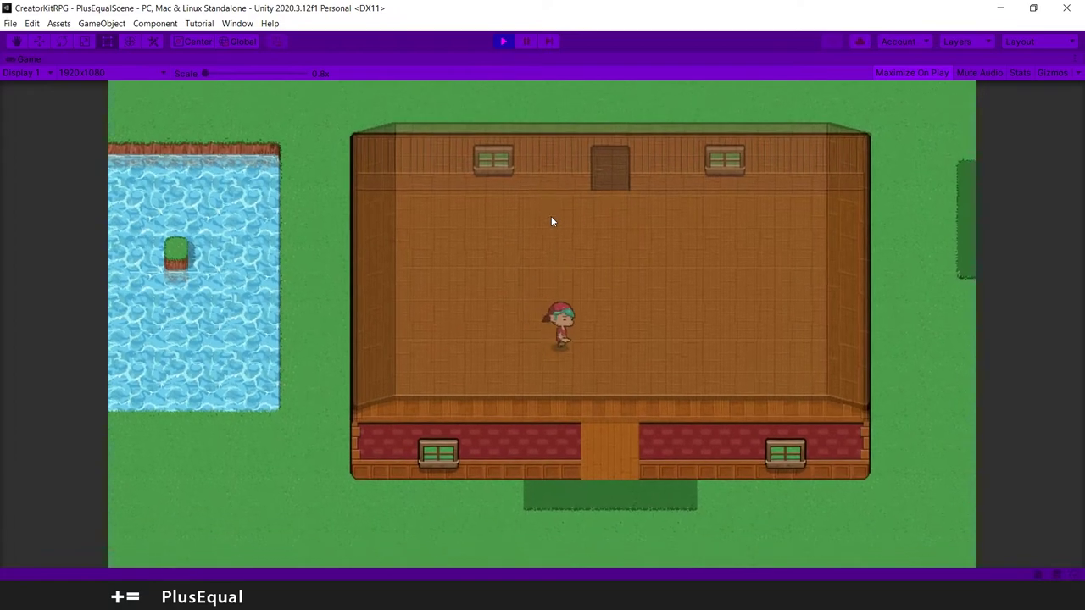
{"action": "key", "text": "Right"}
{"action": "key", "text": "Down"}
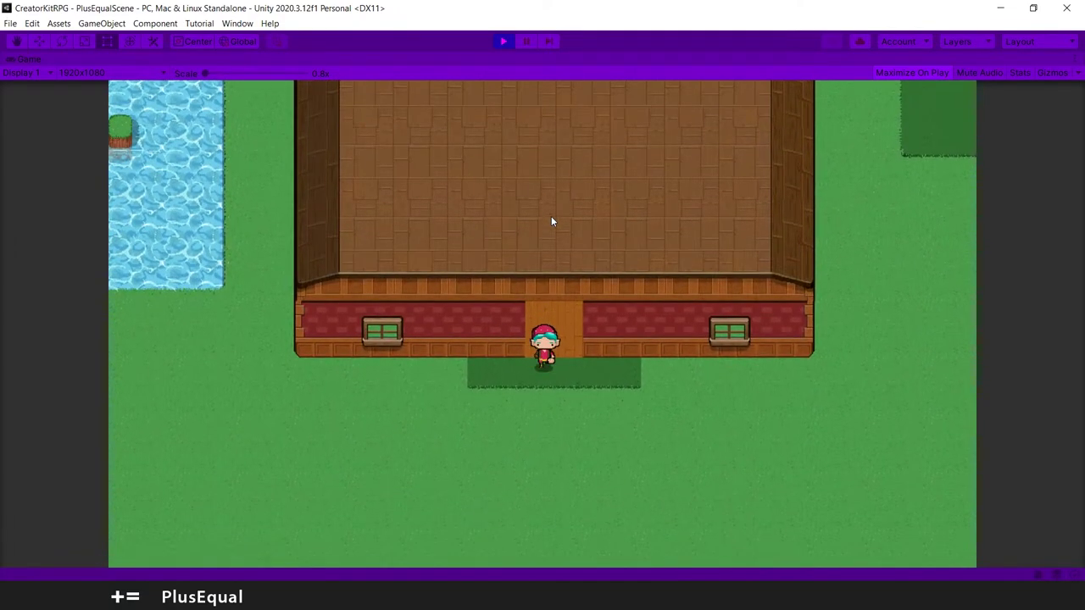
{"action": "key", "text": "Down"}
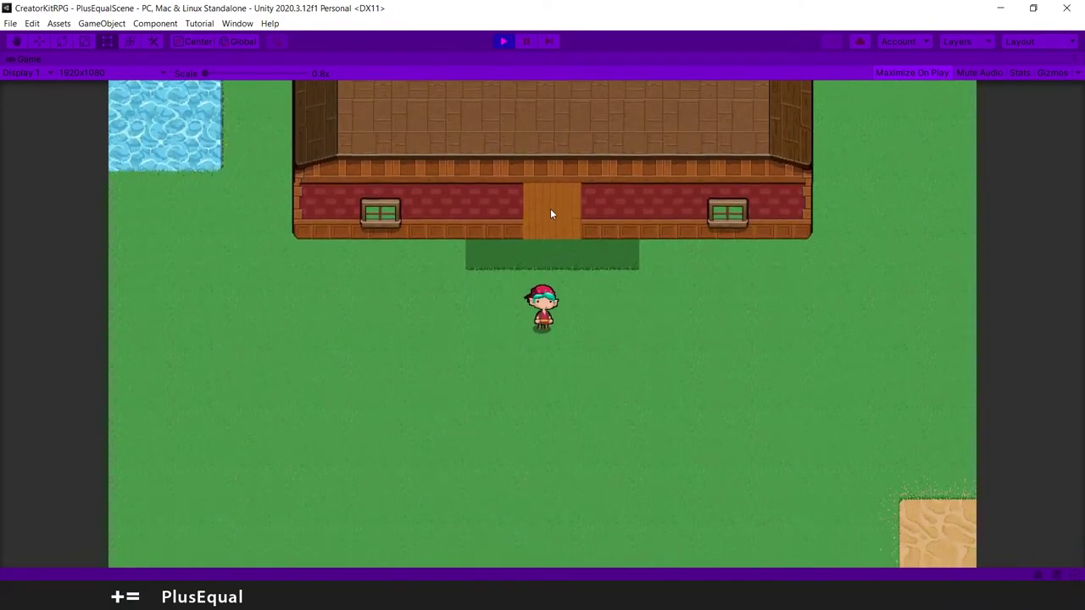
{"action": "left_click", "coordinate": [502, 42]}
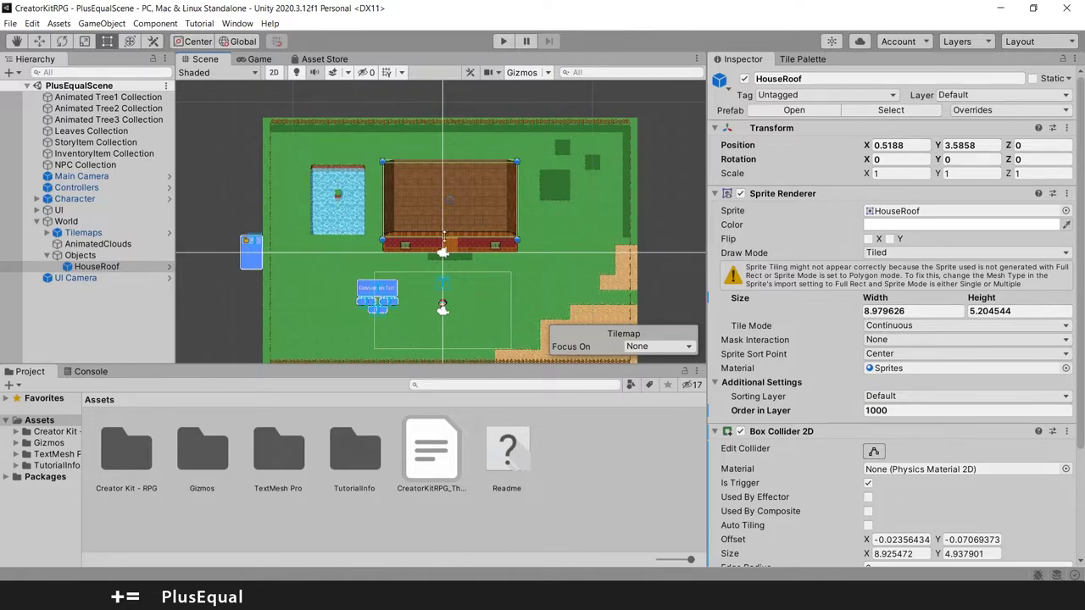
Open the Prefabs folder inside the Creator Kit - RPG assets.
{"action": "scroll", "coordinate": [461, 265], "scroll_direction": "up", "scroll_amount": 3}
{"action": "scroll", "coordinate": [460, 265], "scroll_direction": "up", "scroll_amount": 6}
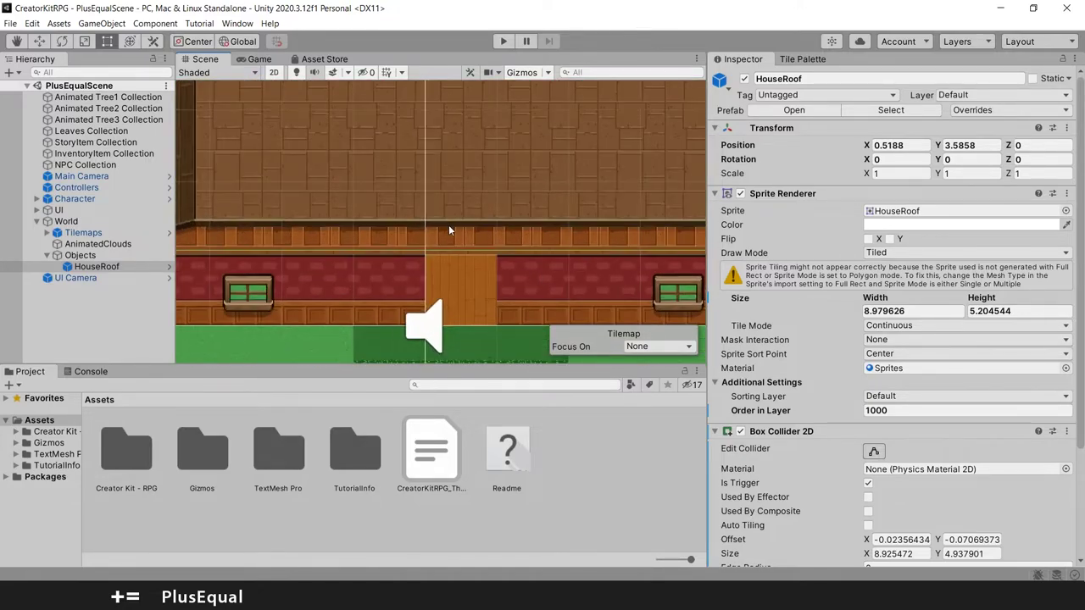
{"action": "middle_click_drag", "start_coordinate": [536, 284], "coordinate": [499, 216]}
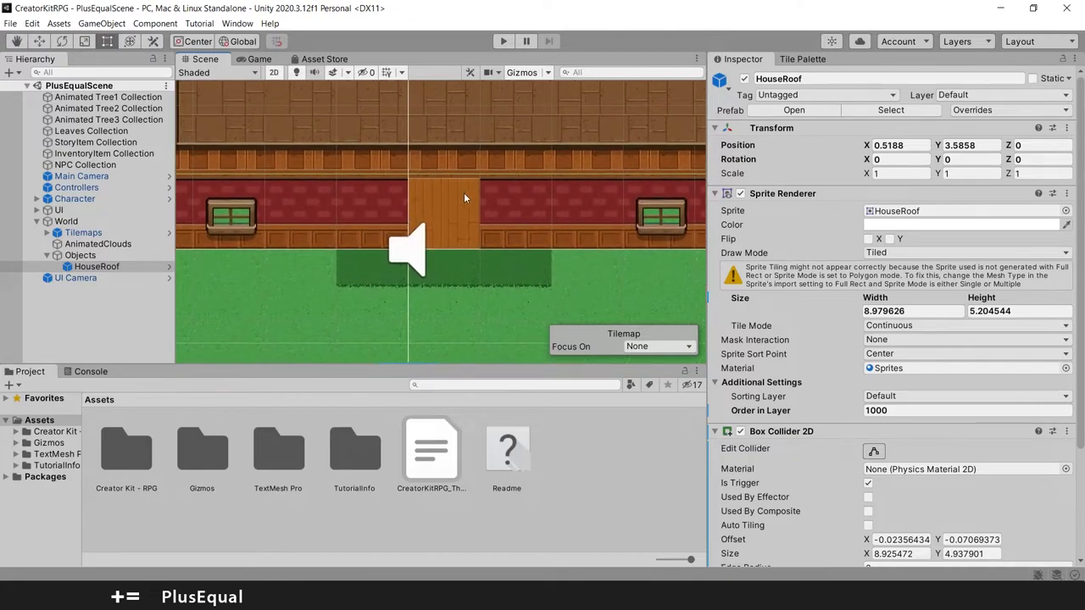
{"action": "left_click", "coordinate": [16, 432]}
{"action": "left_click", "coordinate": [54, 434]}
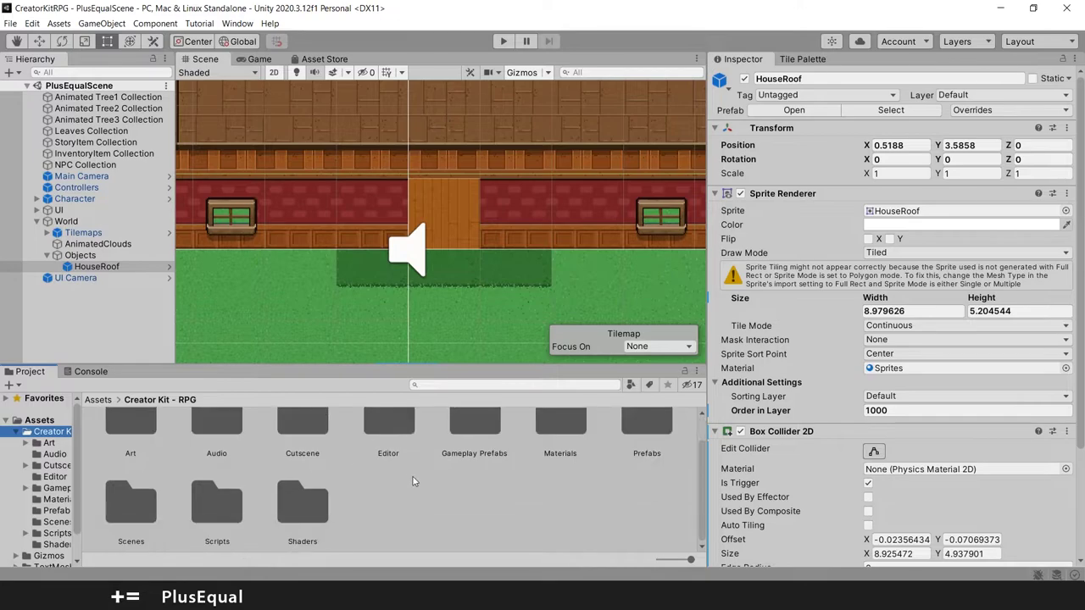
{"action": "scroll", "coordinate": [416, 481], "scroll_direction": "down", "scroll_amount": 1}
{"action": "left_click", "coordinate": [647, 423]}
{"action": "double_click", "coordinate": [647, 423]}
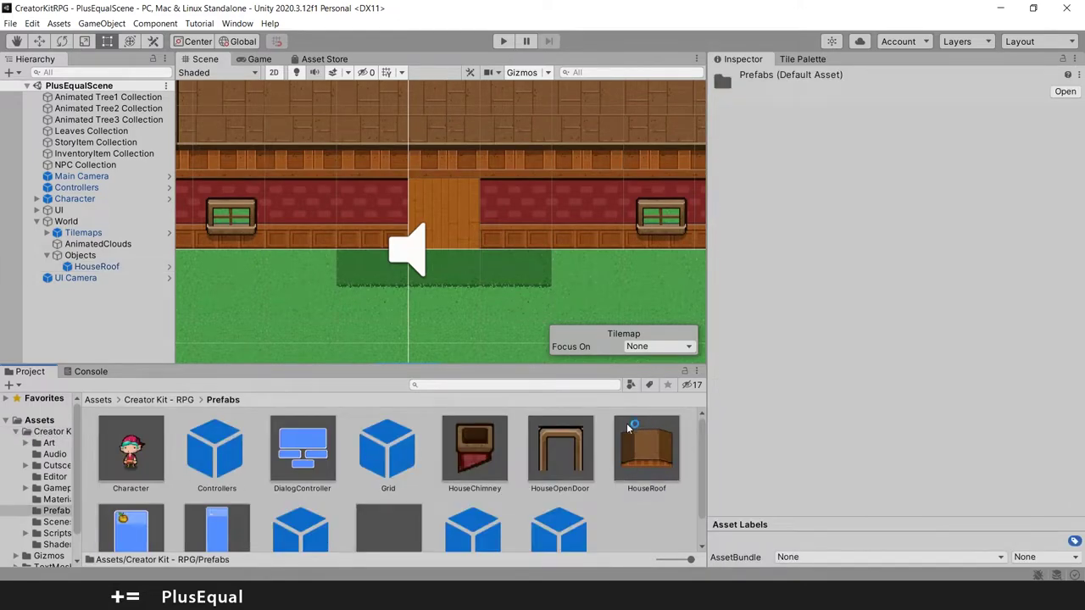
Add the HouseOpenDoor prefab to the scene as a child of Objects and focus the scene view on it.
{"action": "left_click", "coordinate": [562, 462]}
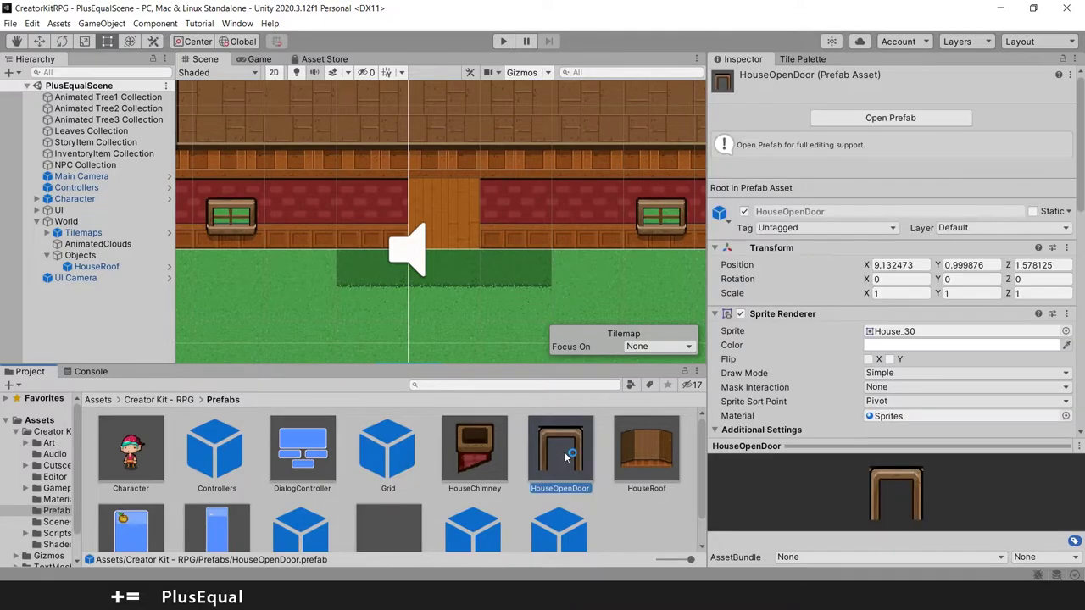
{"action": "left_click_drag", "start_coordinate": [569, 462], "coordinate": [94, 259]}
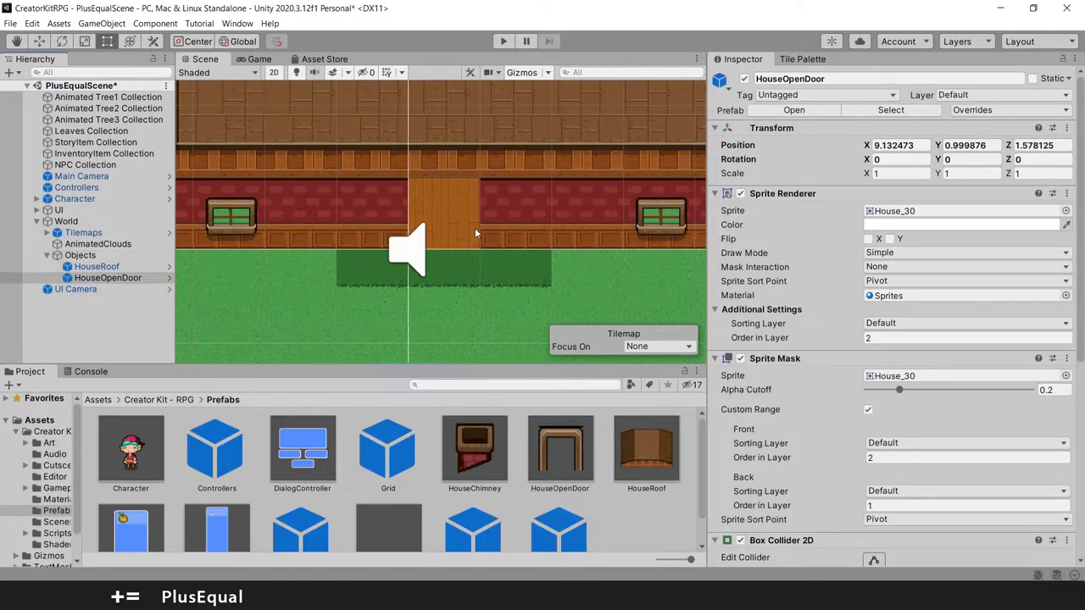
{"action": "key", "text": "f"}
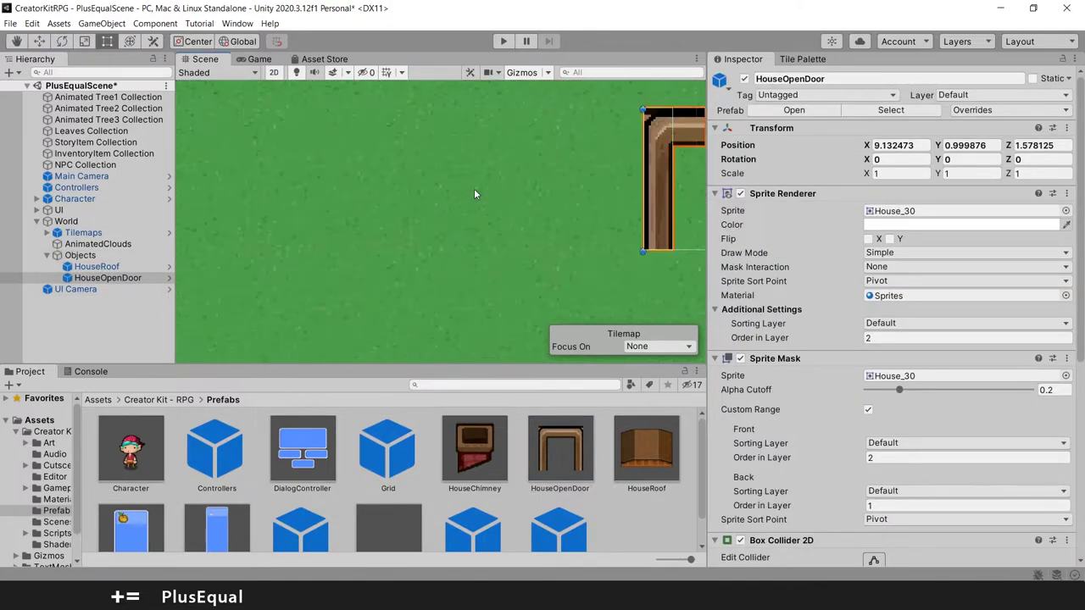
Move HouseOpenDoor over the door in the house's front wall, at about X 0.504, Y 0.004.
{"action": "scroll", "coordinate": [474, 193], "scroll_direction": "down", "scroll_amount": 6}
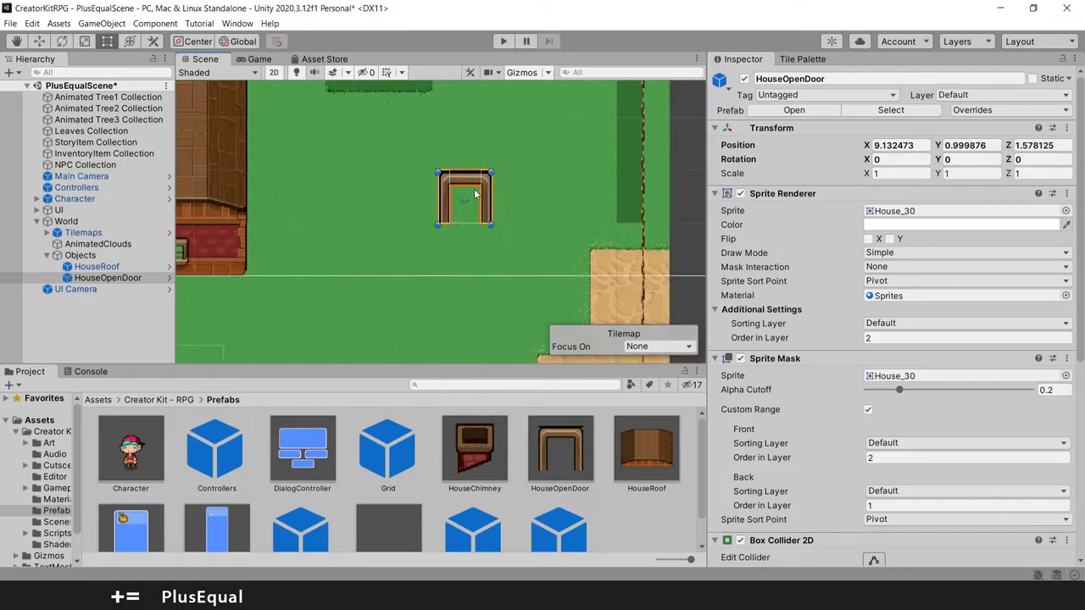
{"action": "middle_click_drag", "start_coordinate": [475, 193], "coordinate": [531, 180]}
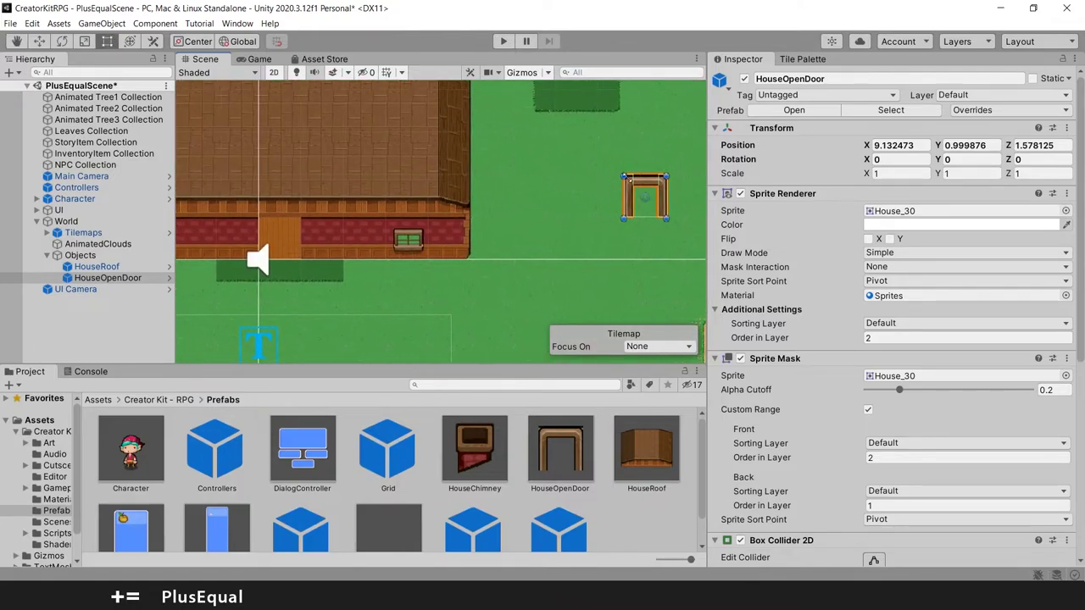
{"action": "left_click_drag", "start_coordinate": [645, 186], "coordinate": [283, 227]}
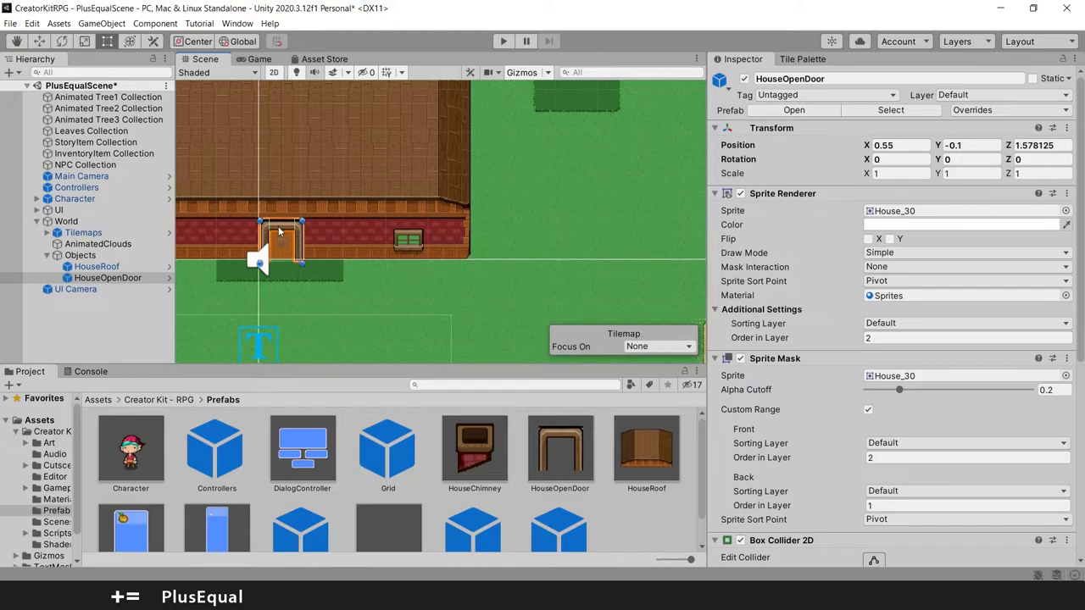
{"action": "scroll", "coordinate": [274, 235], "scroll_direction": "up", "scroll_amount": 2}
{"action": "scroll", "coordinate": [274, 235], "scroll_direction": "up", "scroll_amount": 5}
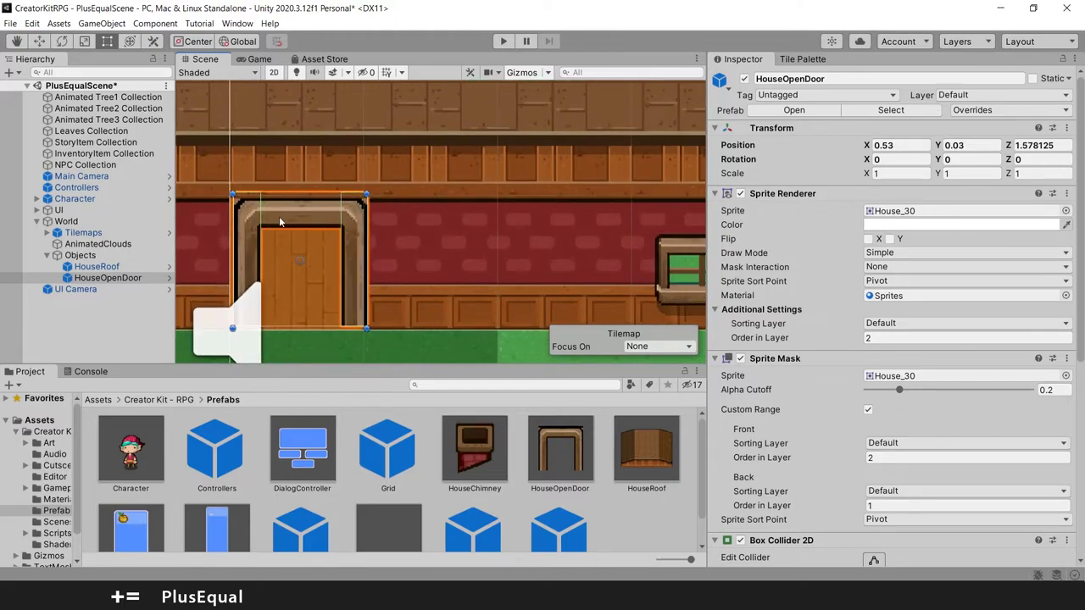
{"action": "left_click_drag", "start_coordinate": [296, 220], "coordinate": [292, 225]}
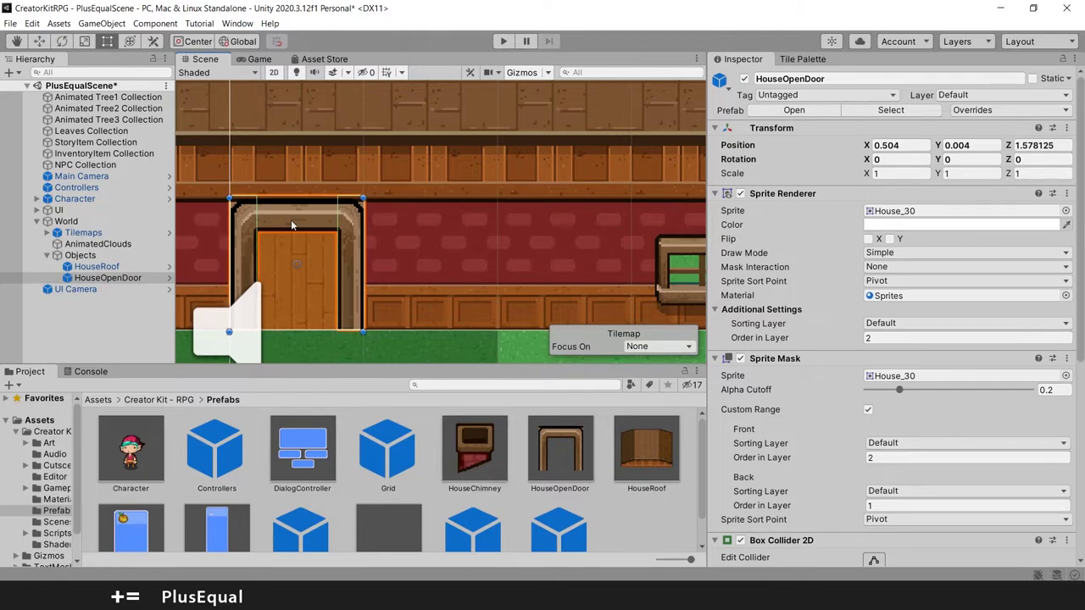
Fine-tune the HouseOpenDoor frame's alignment to about X 0.52, Y 0.009 and check it unselected, with scene gizmos temporarily hidden.
{"action": "left_click", "coordinate": [523, 73]}
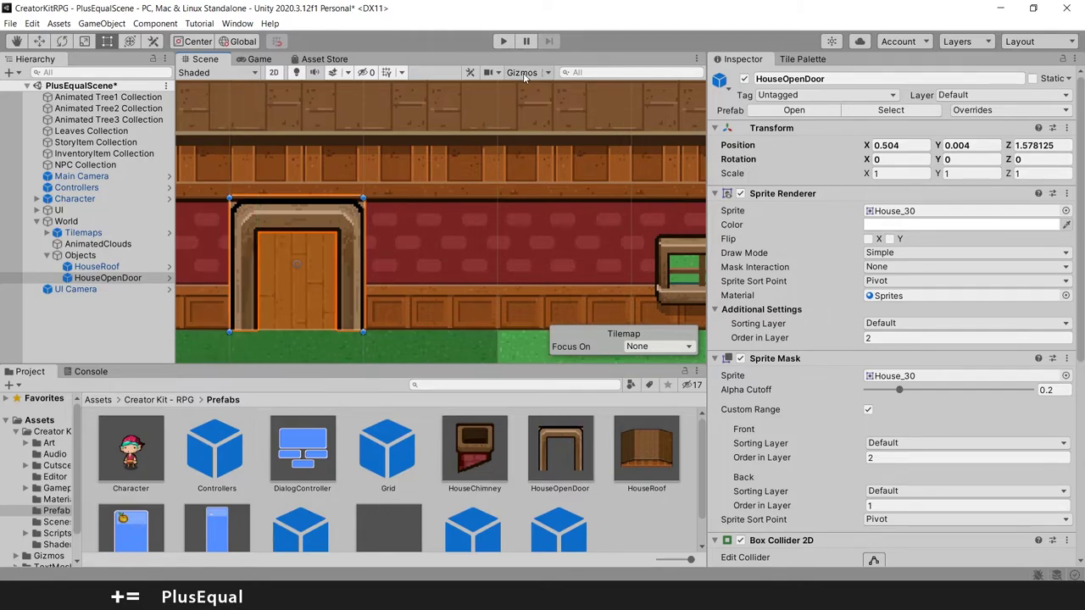
{"action": "left_click_drag", "start_coordinate": [330, 249], "coordinate": [331, 245]}
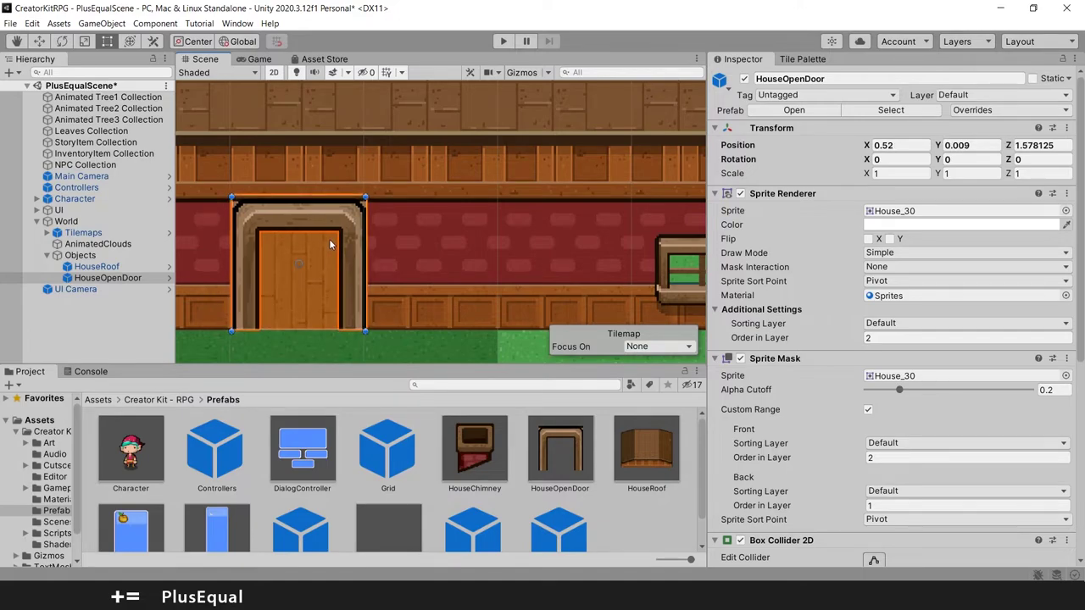
{"action": "left_click", "coordinate": [324, 284]}
{"action": "left_click", "coordinate": [330, 281]}
{"action": "left_click", "coordinate": [320, 268]}
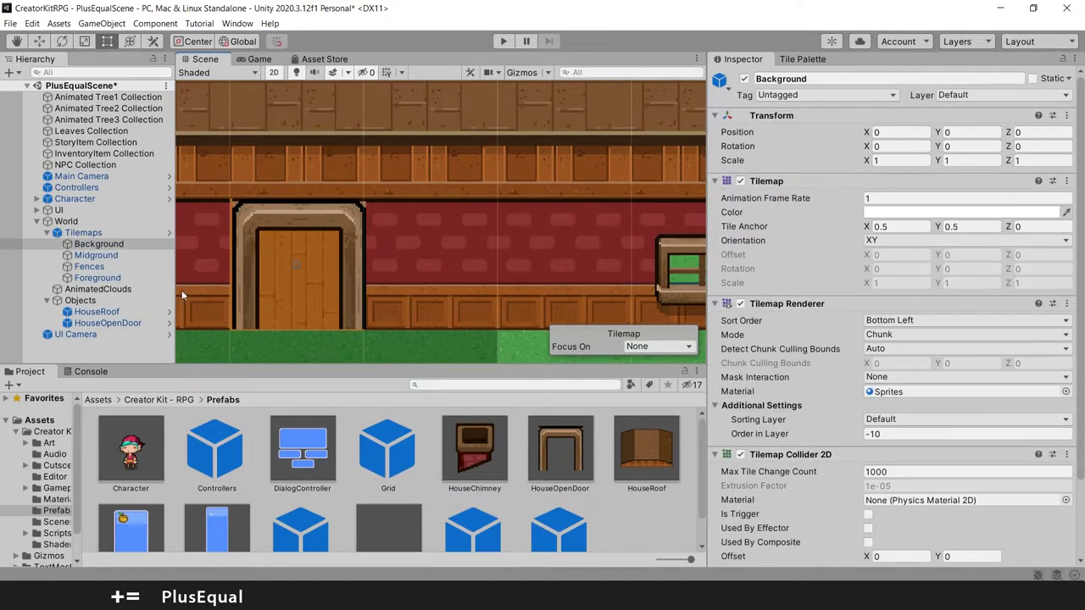
{"action": "left_click", "coordinate": [334, 346]}
{"action": "scroll", "coordinate": [339, 335], "scroll_direction": "down", "scroll_amount": 5}
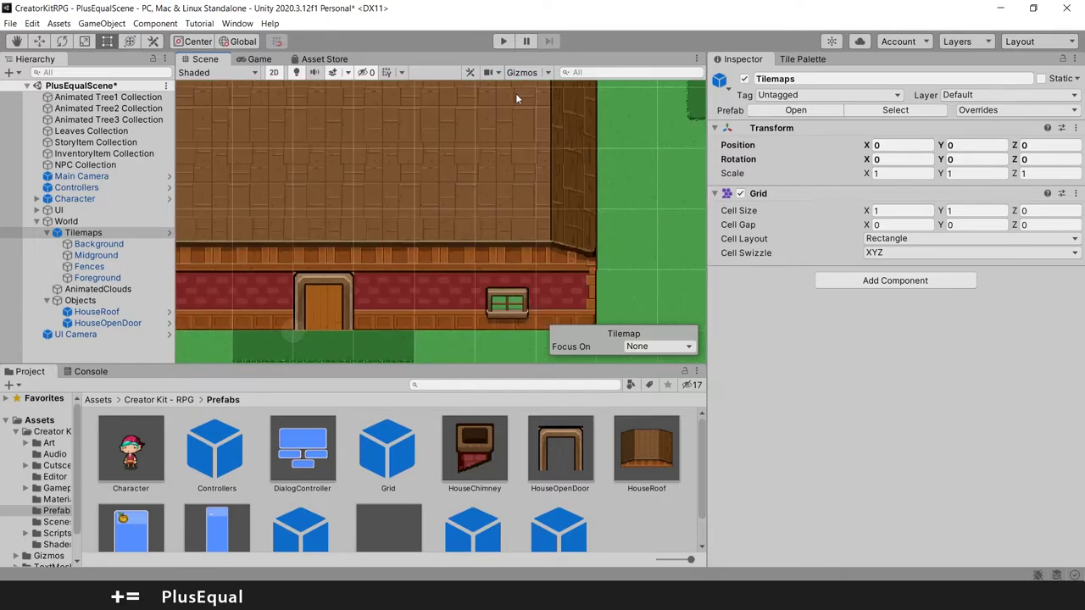
{"action": "left_click", "coordinate": [514, 73]}
Add the HouseChimney prefab as a child of Objects and place it on the roof's left slope at about X -3.59, Y 3.93.
{"action": "scroll", "coordinate": [401, 269], "scroll_direction": "down", "scroll_amount": 4}
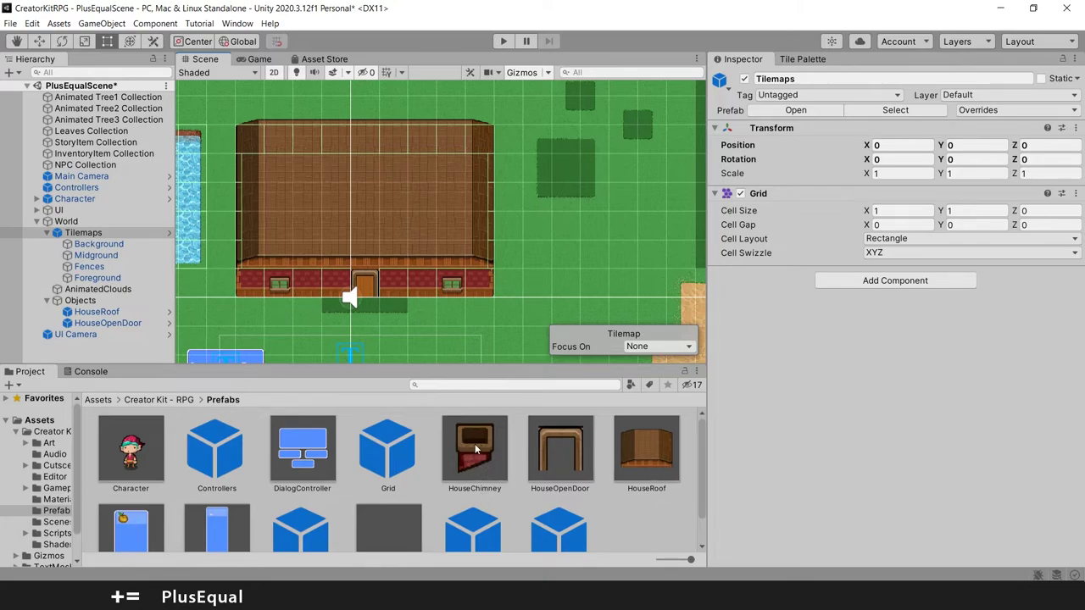
{"action": "left_click_drag", "start_coordinate": [477, 462], "coordinate": [331, 257]}
{"action": "left_click_drag", "start_coordinate": [270, 220], "coordinate": [88, 303]}
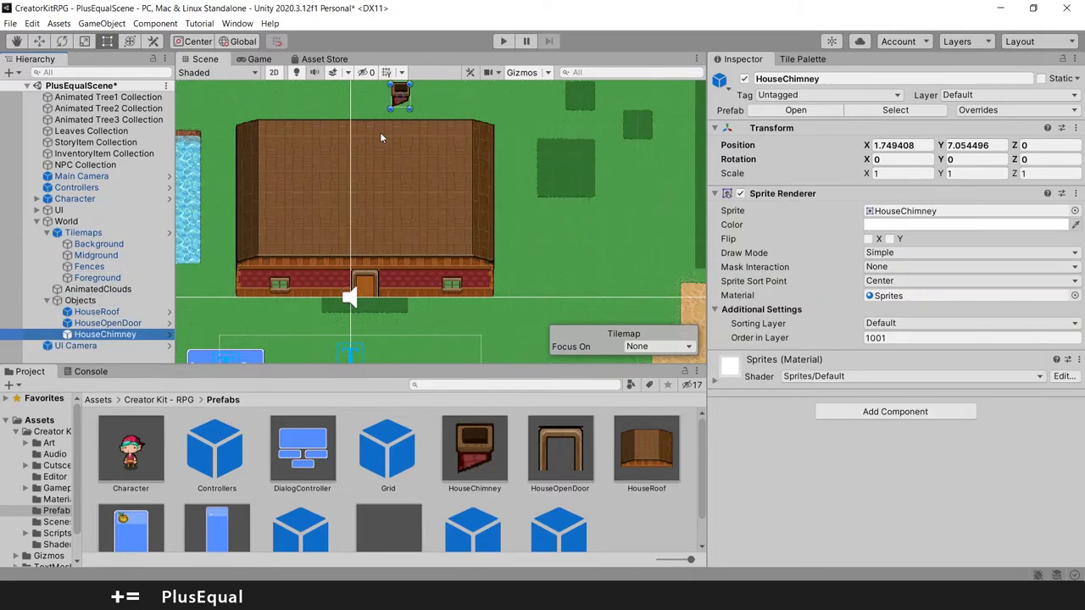
{"action": "left_click_drag", "start_coordinate": [402, 102], "coordinate": [251, 182]}
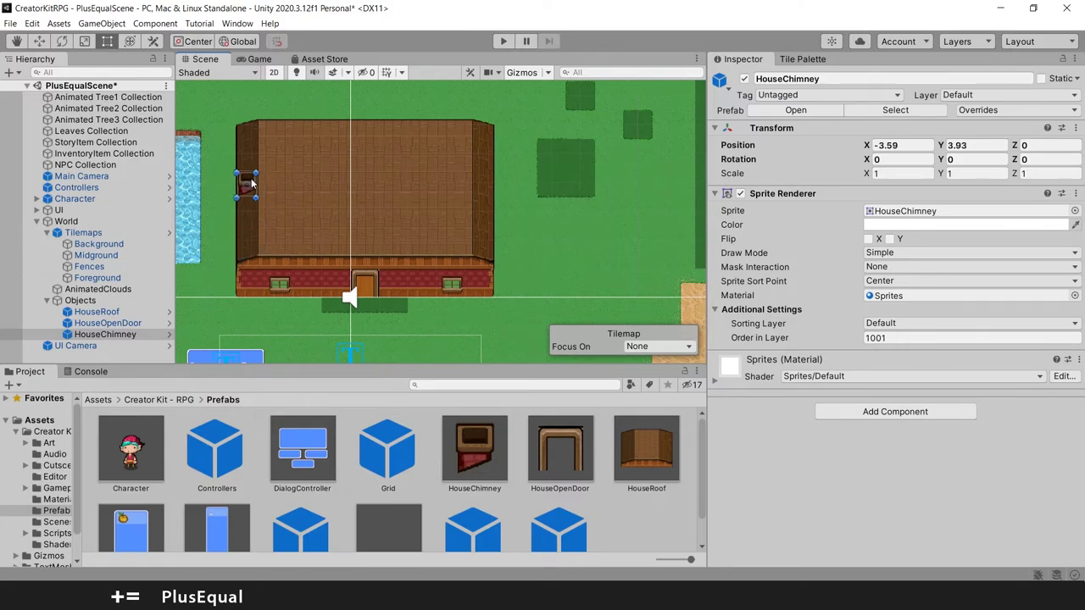
{"action": "left_click", "coordinate": [223, 309]}
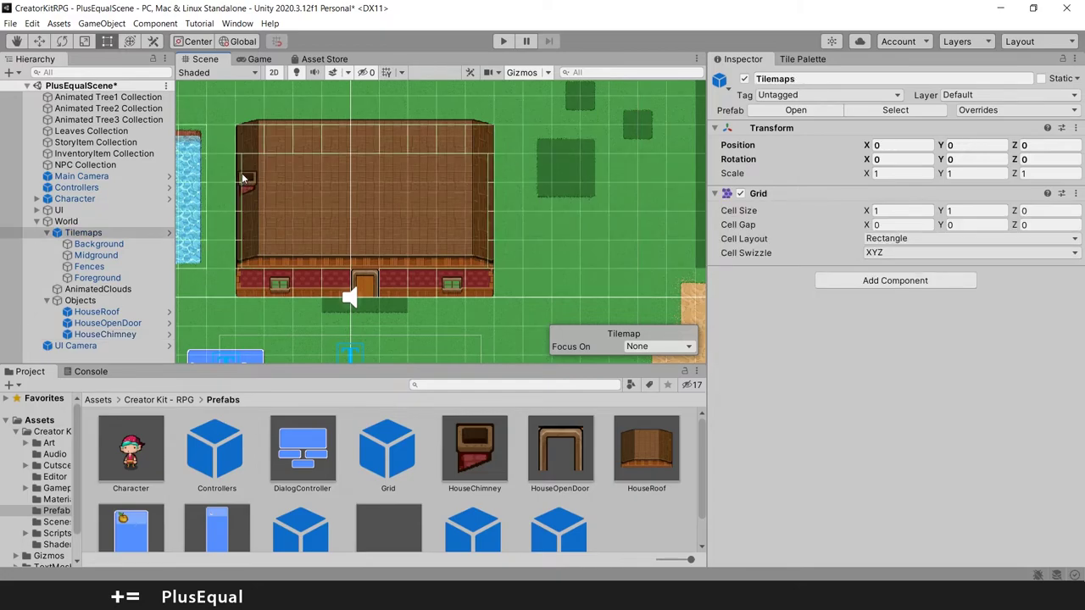
{"action": "scroll", "coordinate": [241, 179], "scroll_direction": "up", "scroll_amount": 3}
{"action": "scroll", "coordinate": [250, 184], "scroll_direction": "down", "scroll_amount": 4}
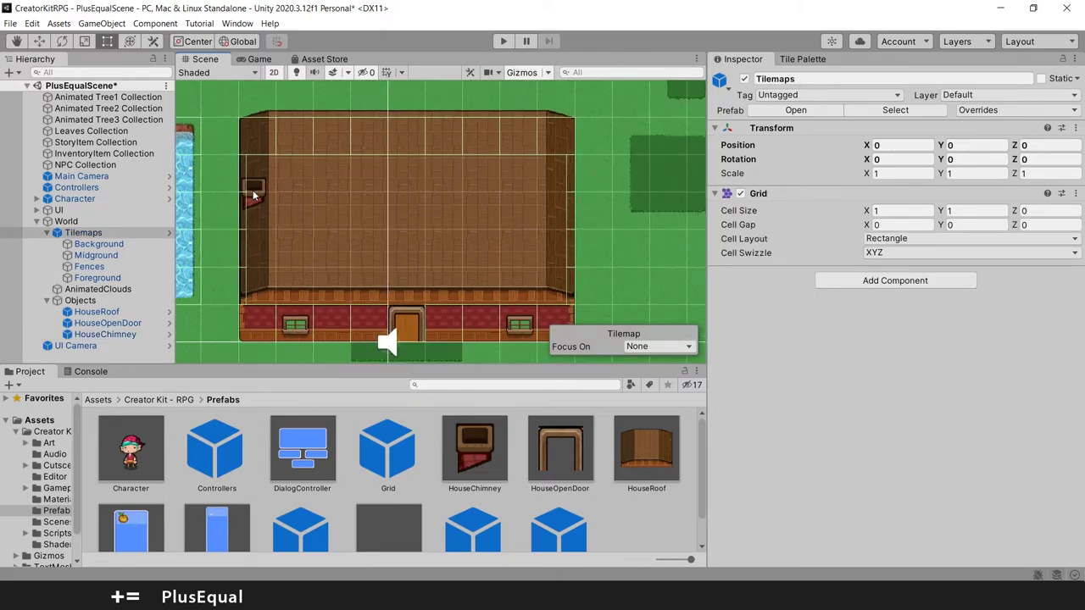